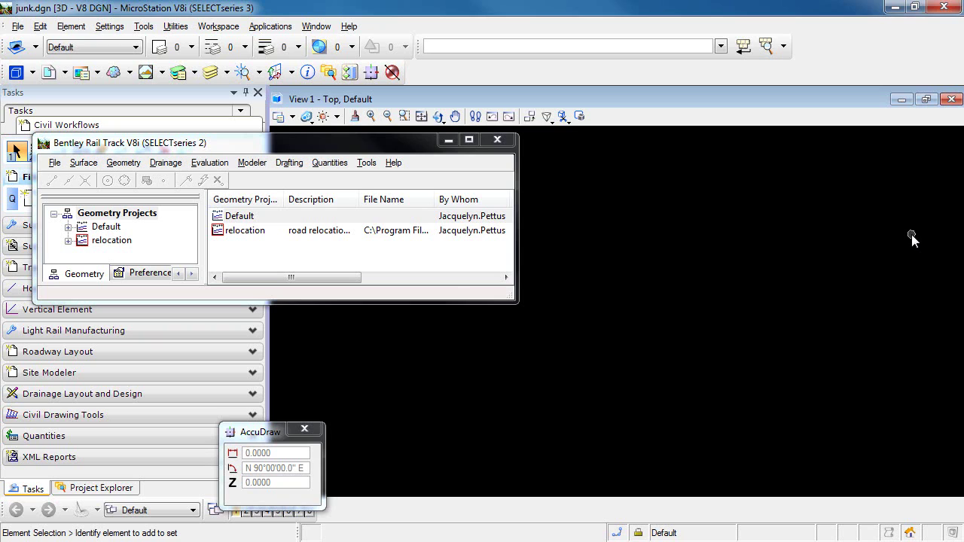
Step: Expand the relocation project and its baseline alignment to show Cogo Buffer and the profile gradeline
click(75, 277)
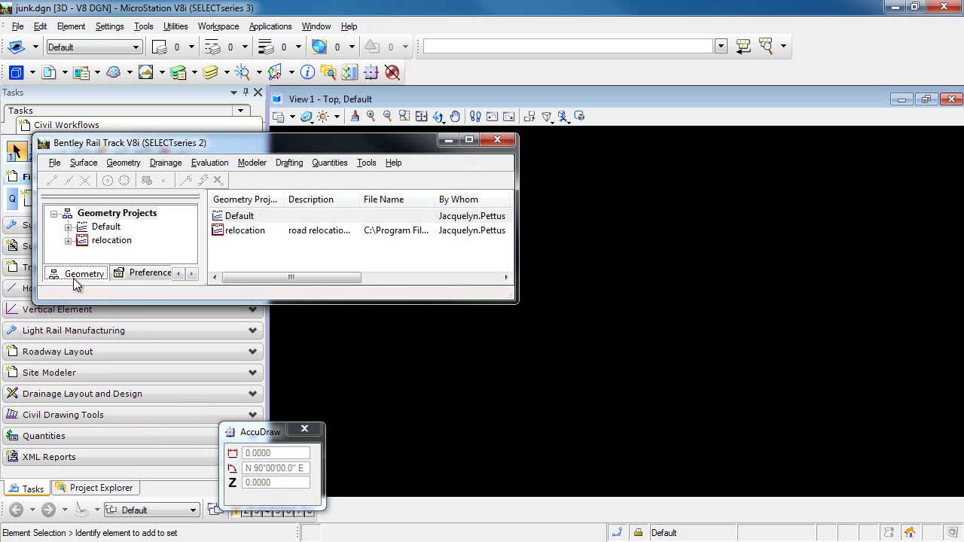
click(68, 240)
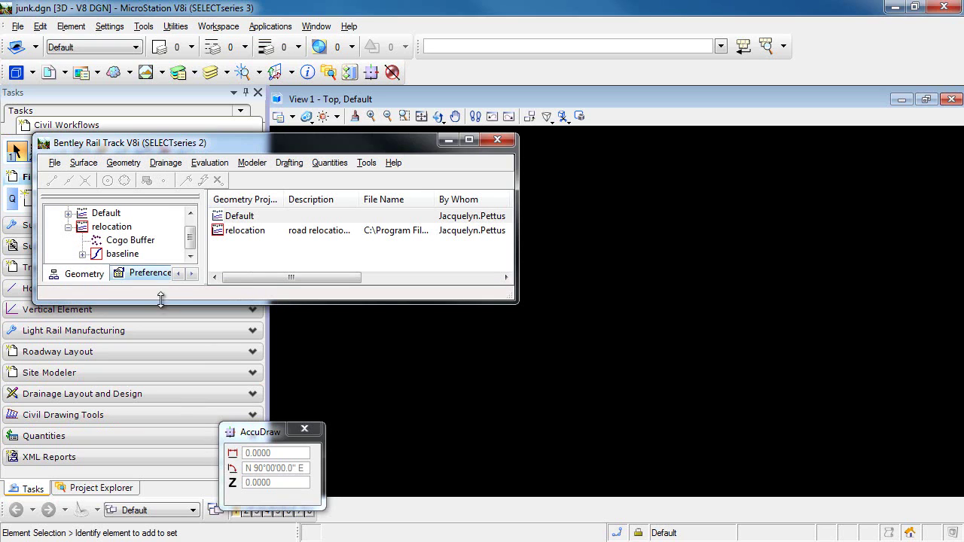
drag(162, 303, 161, 324)
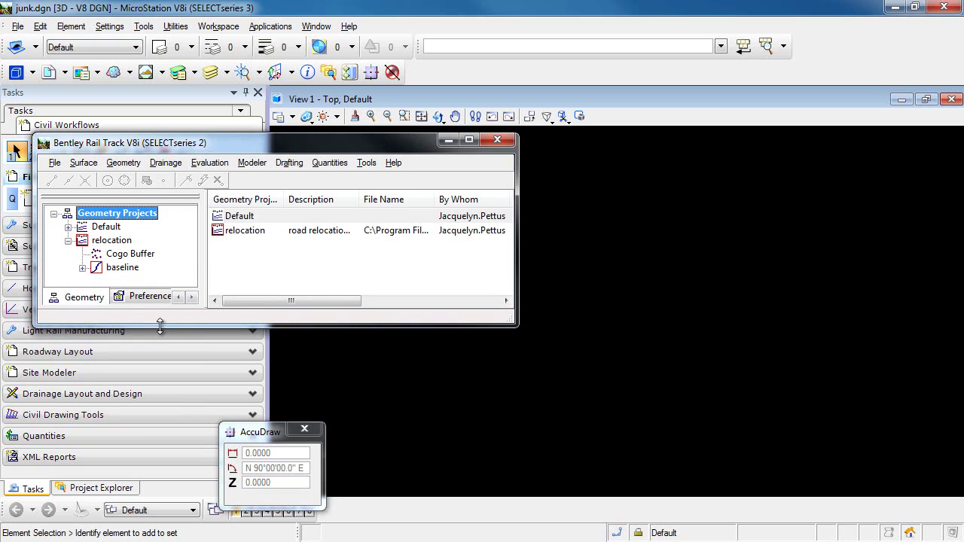
click(84, 268)
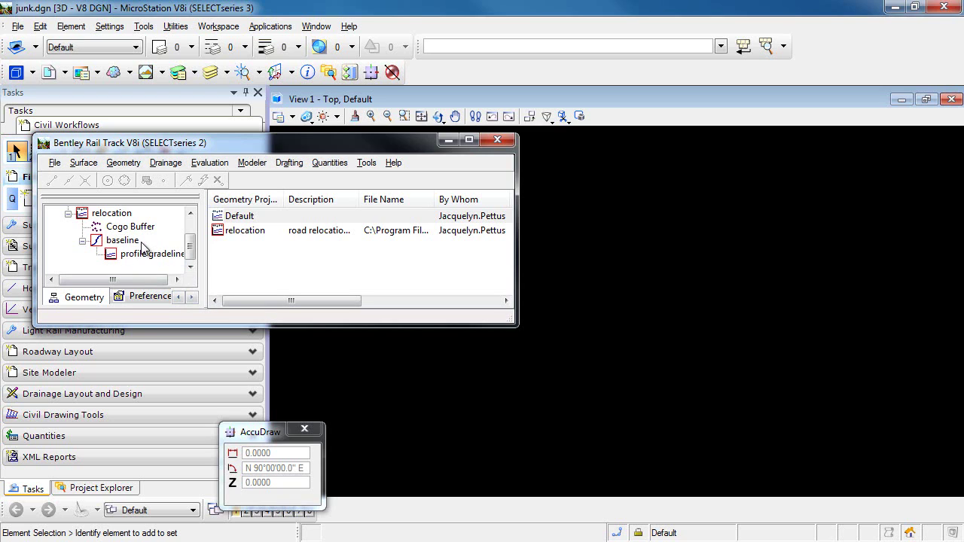
Step: Open Horizontal Annotation for the baseline alignment and move its dialog to the right
click(122, 164)
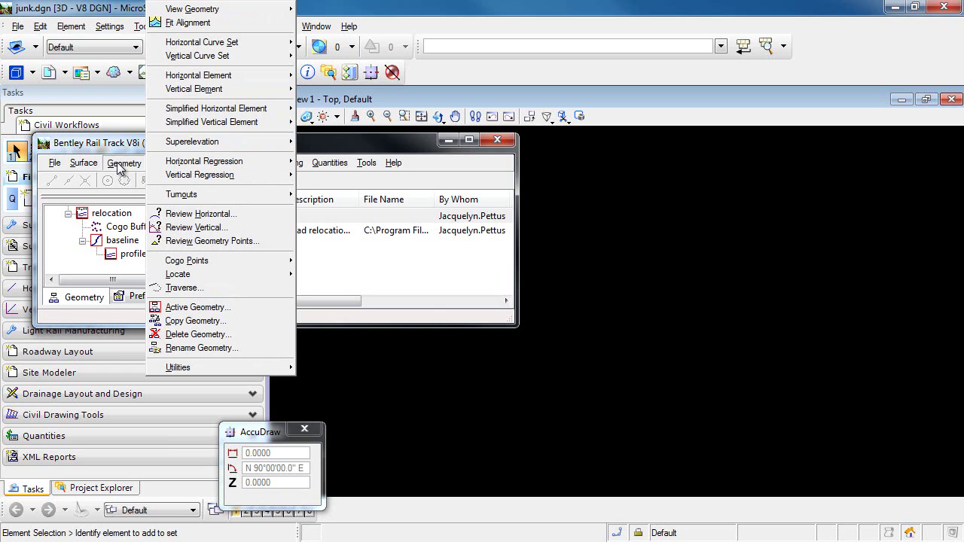
mouse_move(187, 10)
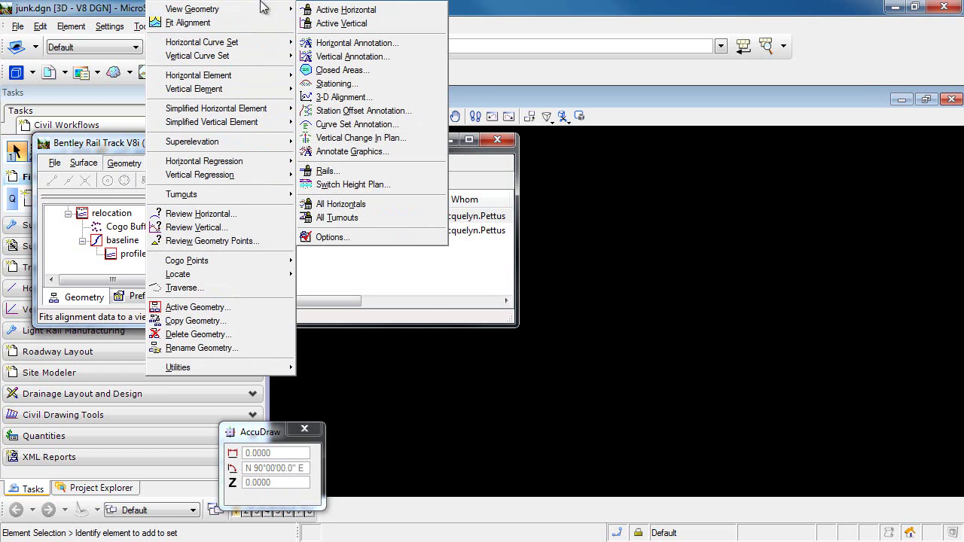
click(354, 43)
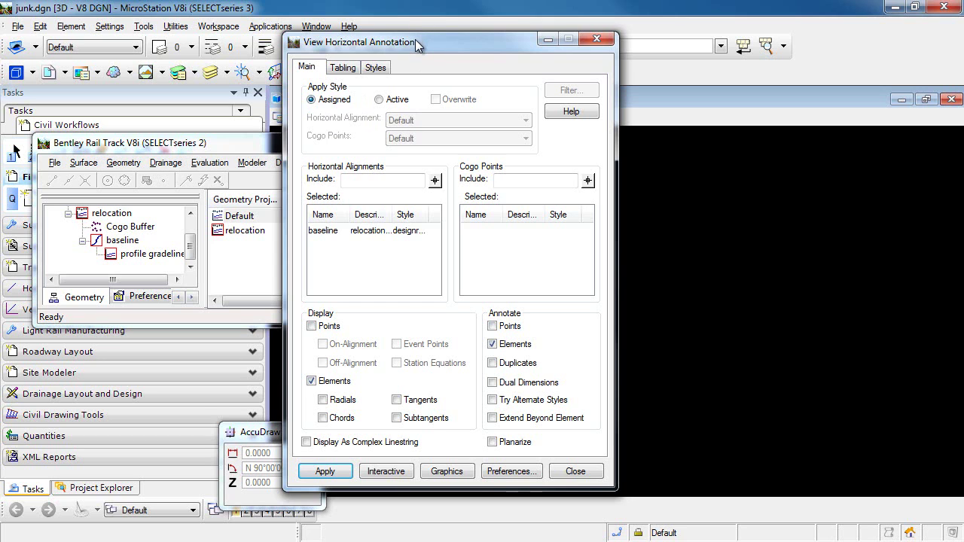
drag(418, 45, 670, 38)
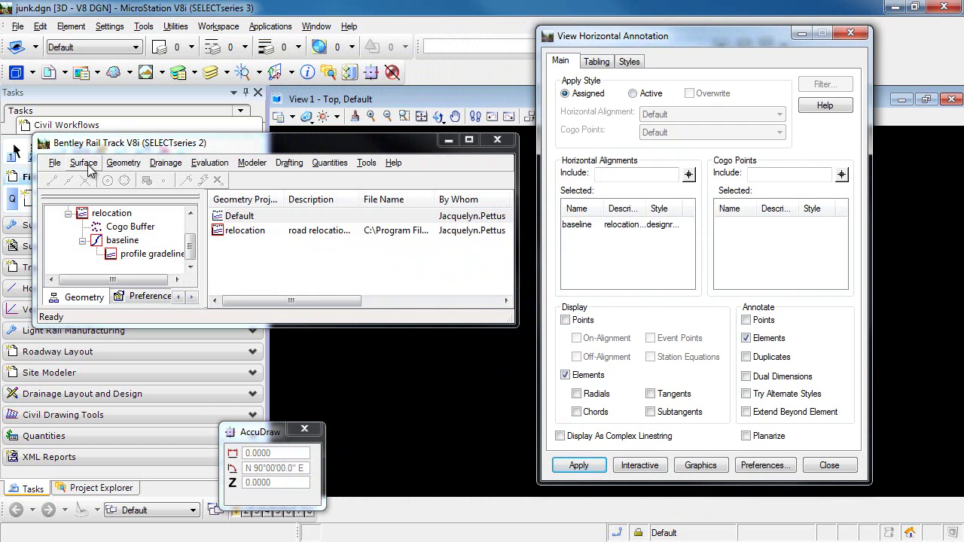
click(123, 162)
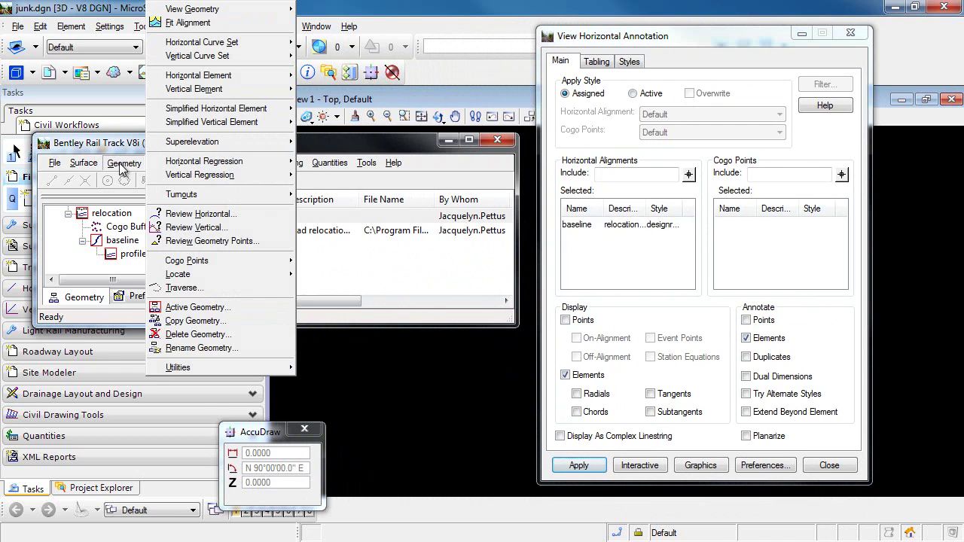
click(194, 306)
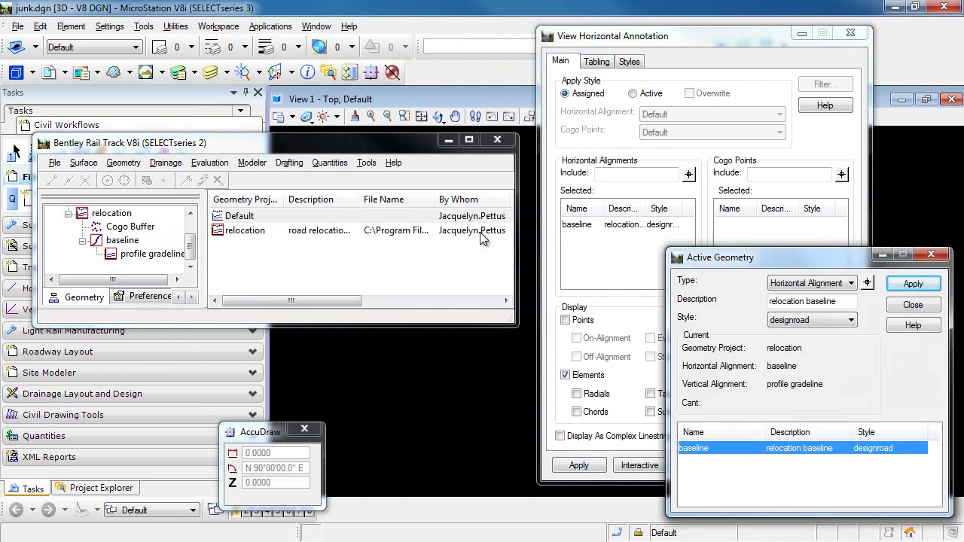
drag(770, 240, 258, 75)
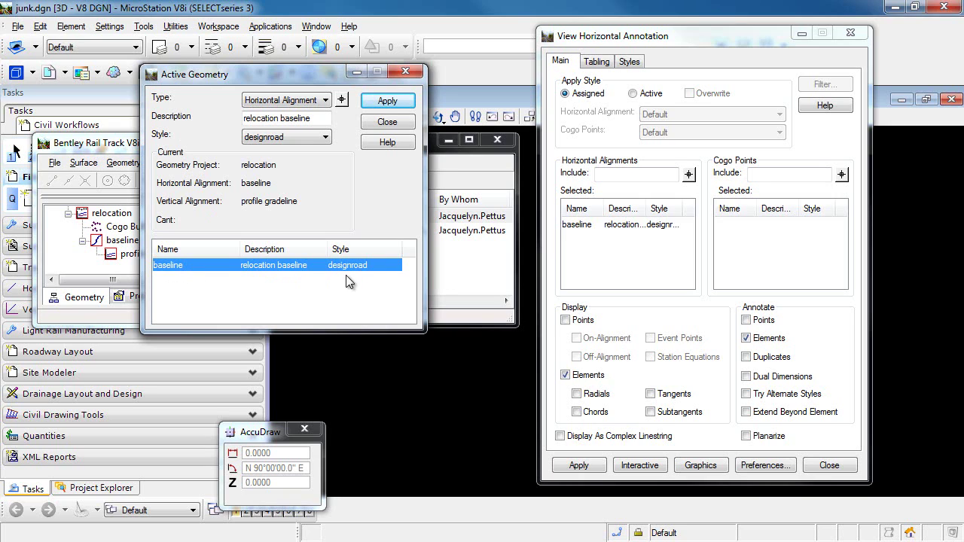
click(397, 123)
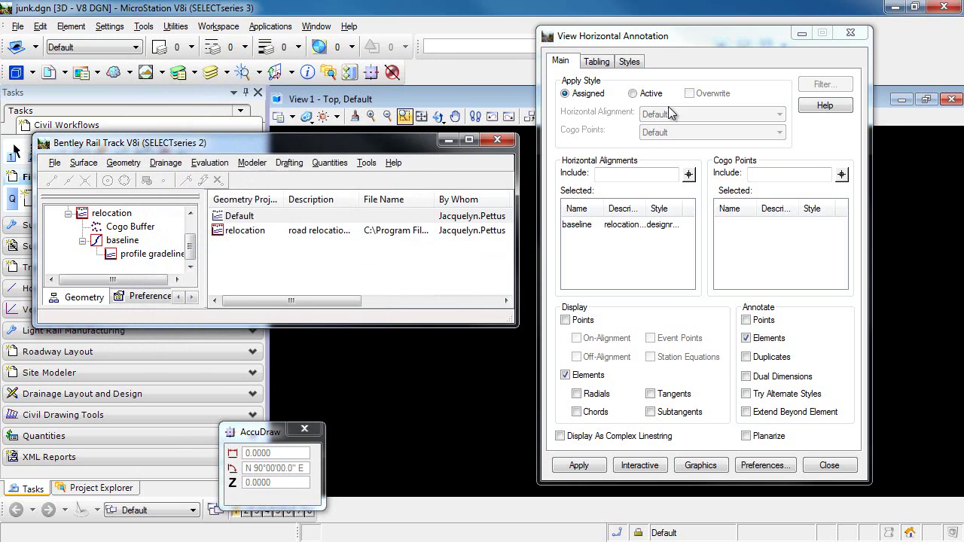
Step: Move the View Horizontal Annotation dialog back to the left side of the screen
drag(672, 34, 303, 17)
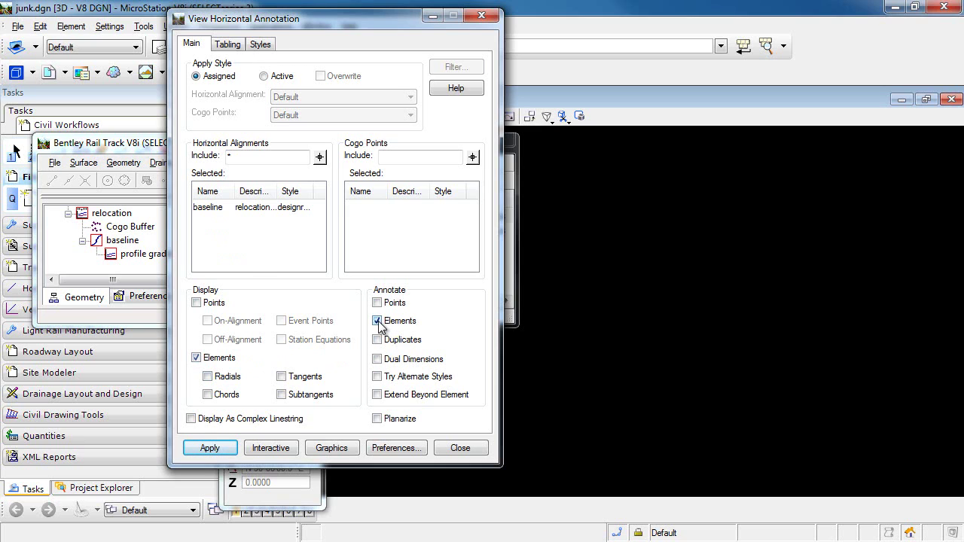
Step: Apply the horizontal annotation to draw baseline, then zoom and pan to inspect its curve labels
click(210, 449)
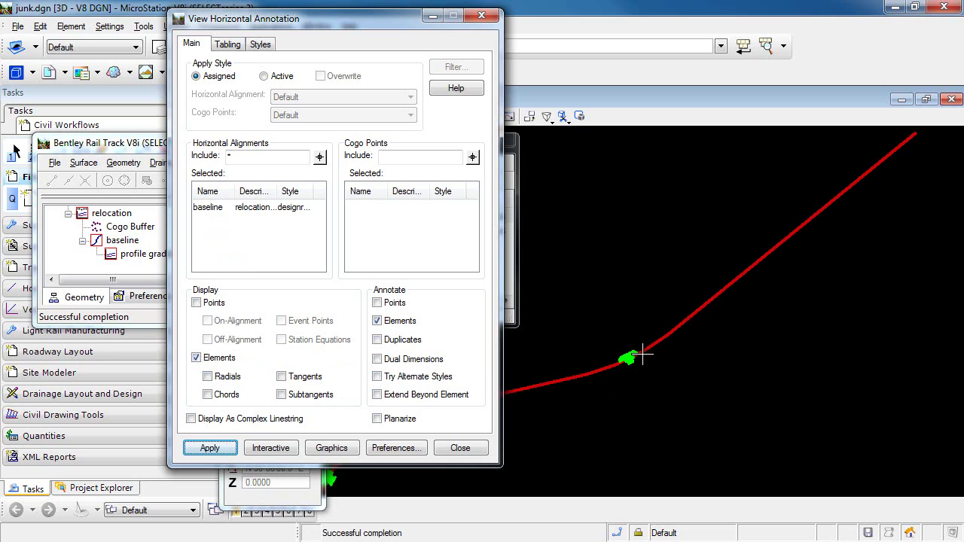
scroll(639, 349, up, 1)
scroll(631, 365, up, 1)
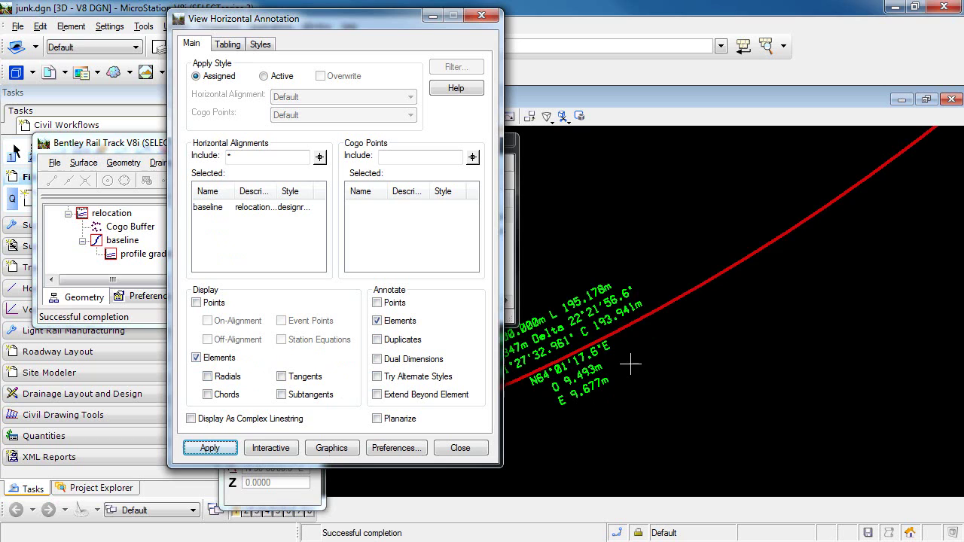
scroll(571, 348, up, 1)
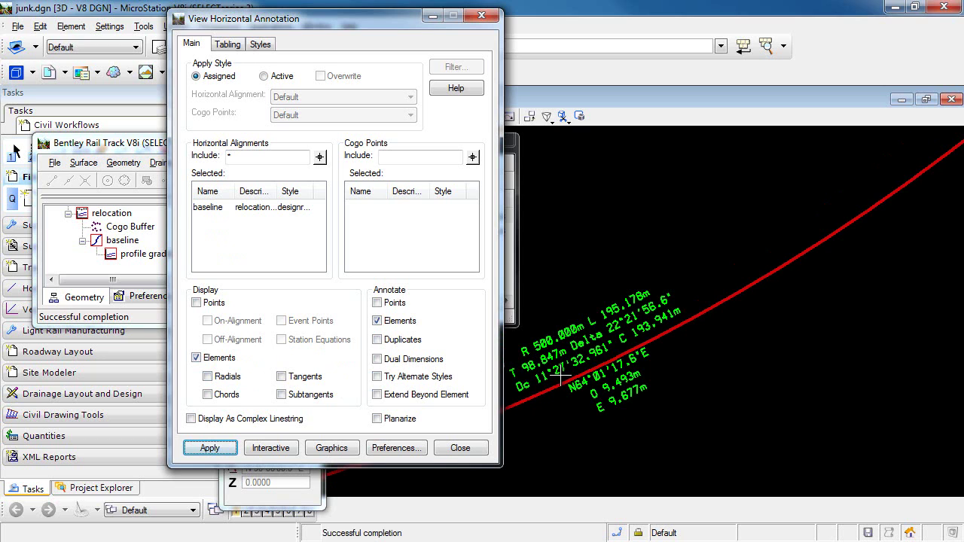
scroll(636, 386, down, 1)
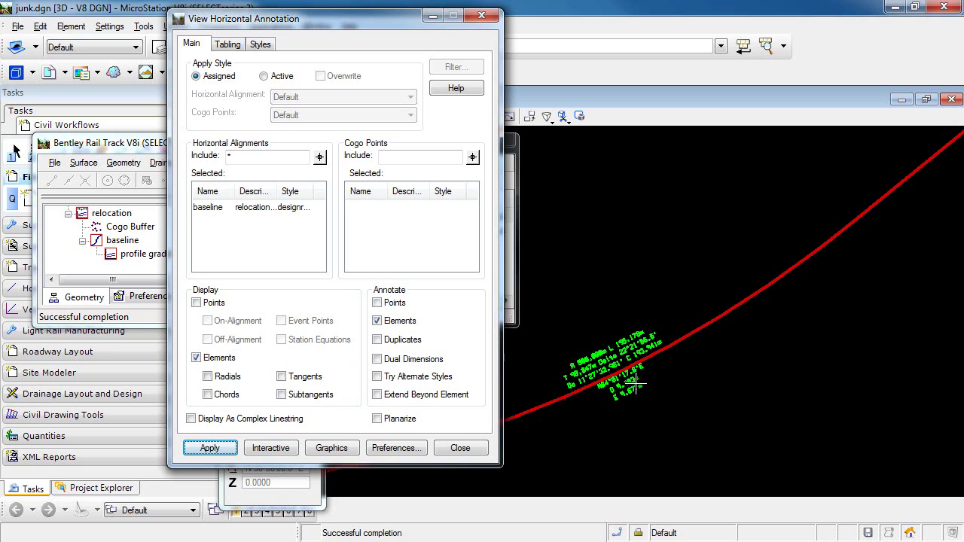
scroll(637, 386, down, 1)
scroll(732, 302, down, 1)
middle_drag(610, 408, 610, 407)
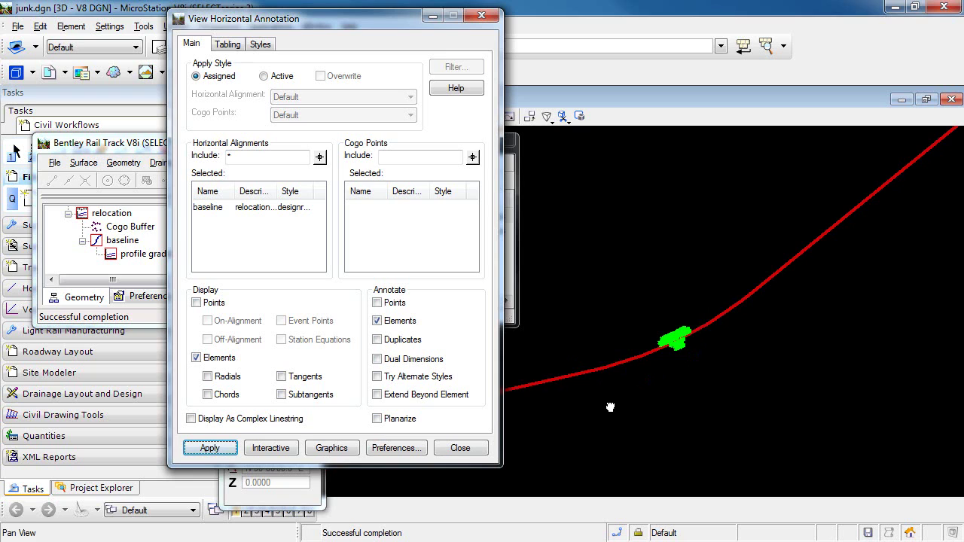
scroll(610, 408, down, 1)
middle_drag(764, 295, 641, 387)
scroll(641, 388, down, 1)
scroll(645, 386, up, 1)
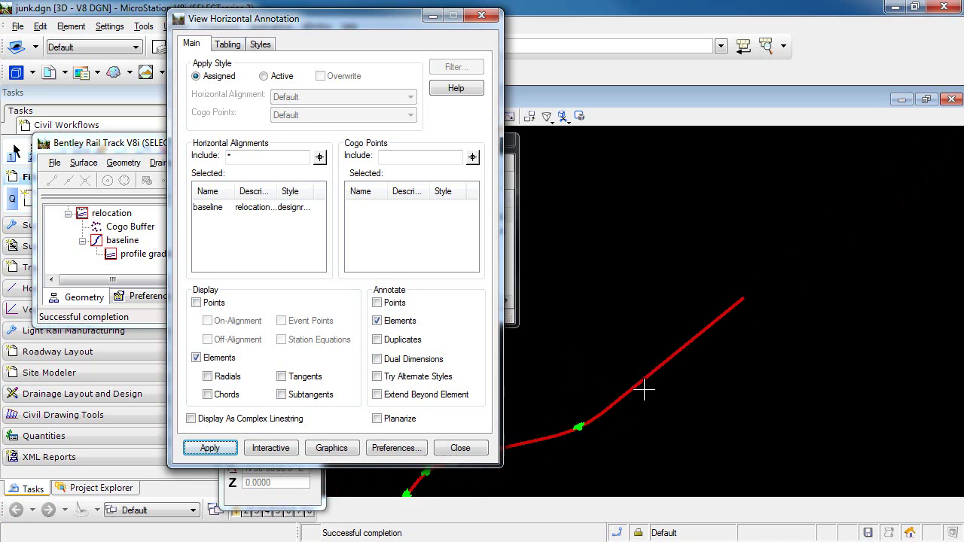
scroll(644, 389, up, 2)
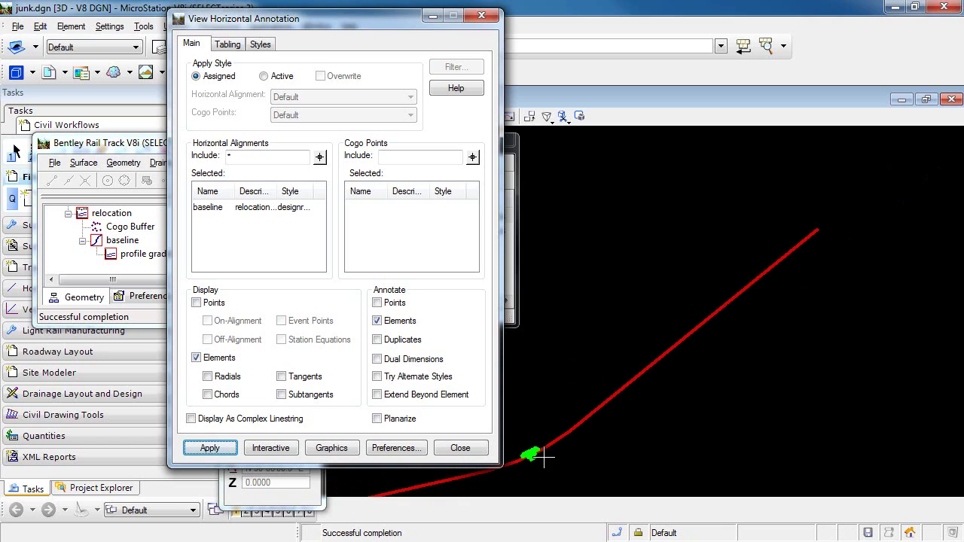
Step: Close the annotation dialog, then open the designroad style for editing from Style Manager
click(461, 448)
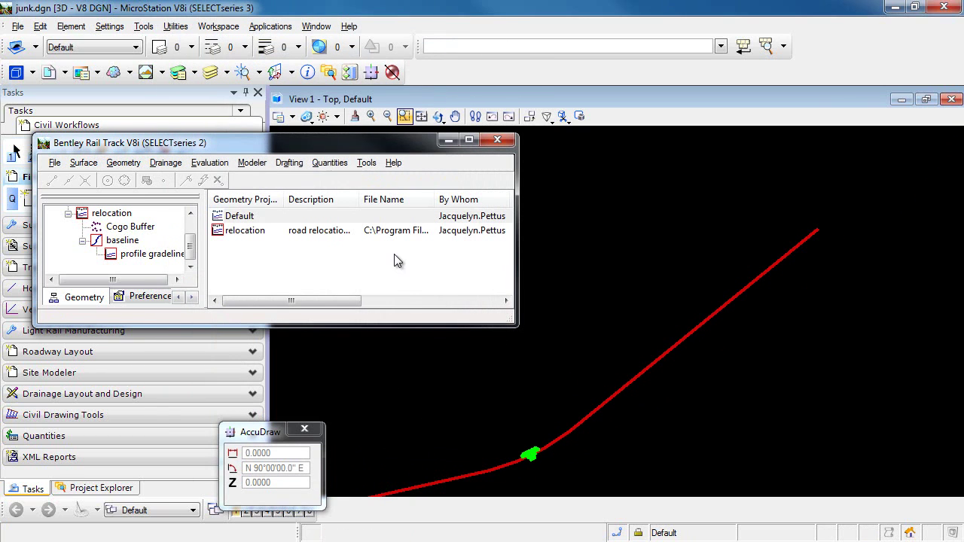
click(367, 163)
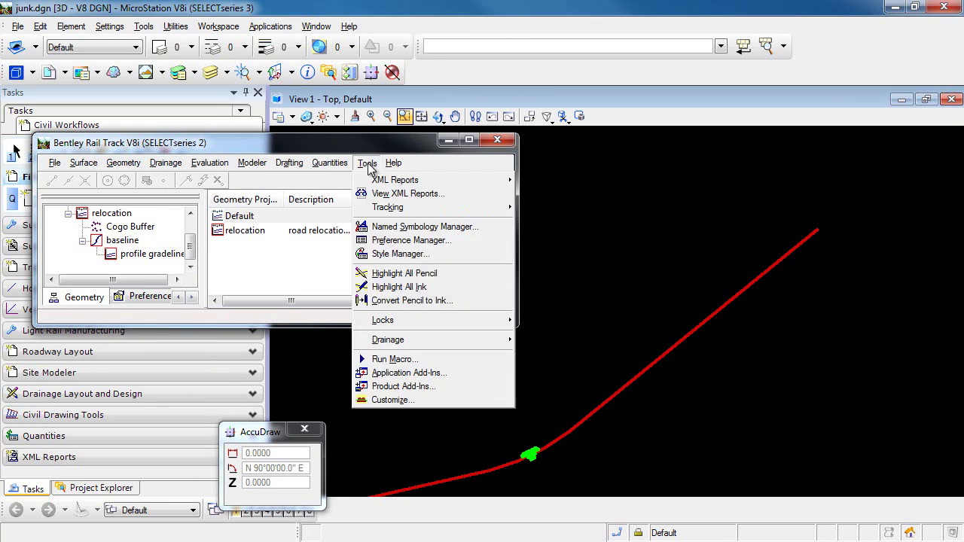
click(391, 254)
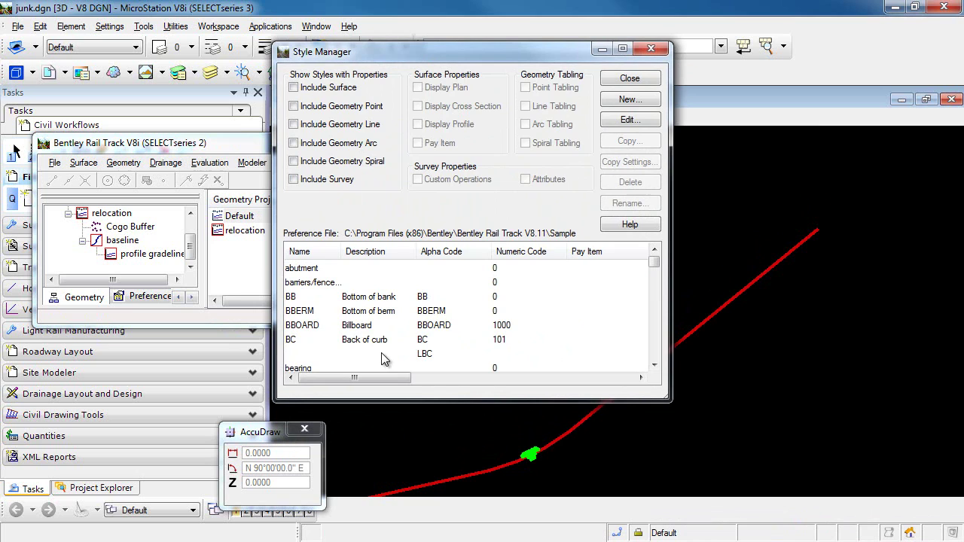
click(357, 323)
scroll(358, 325, down, 9)
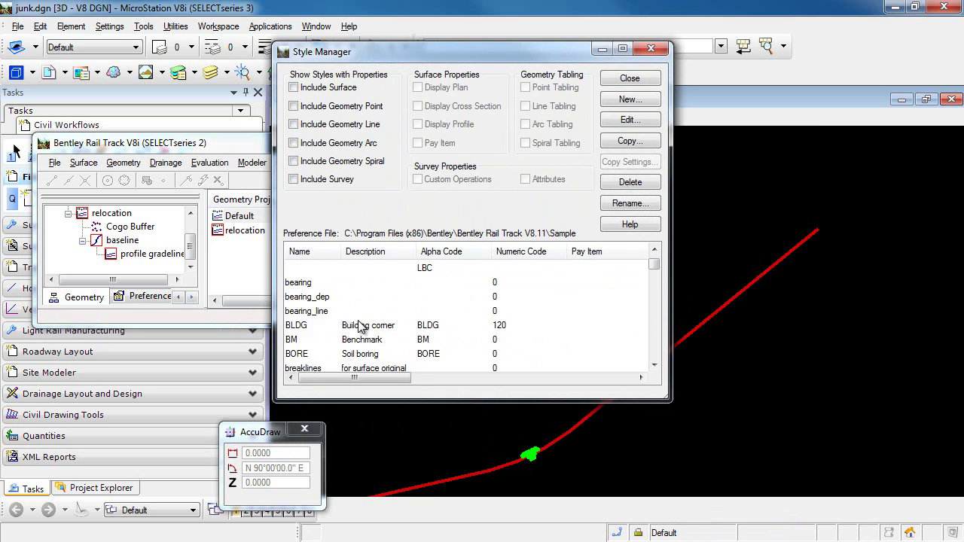
scroll(358, 326, down, 10)
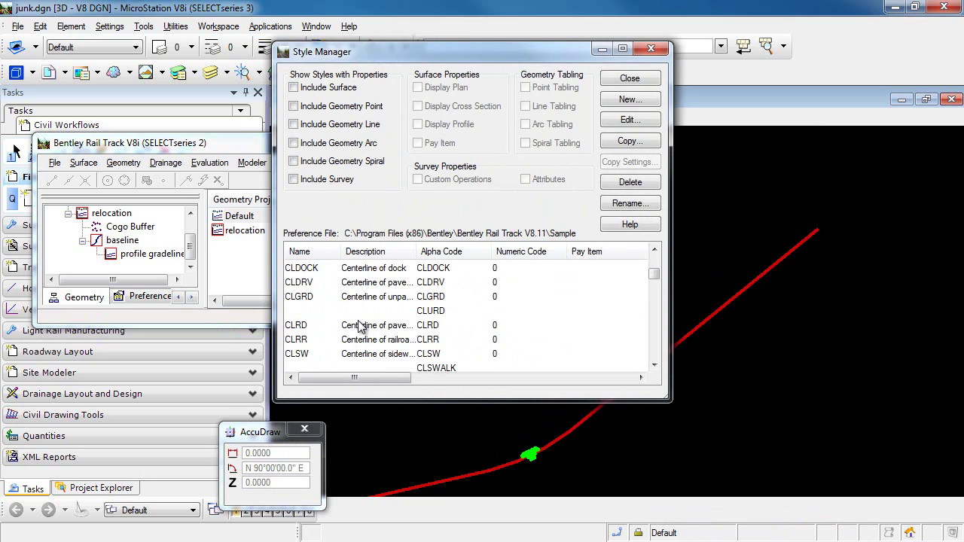
scroll(359, 325, down, 10)
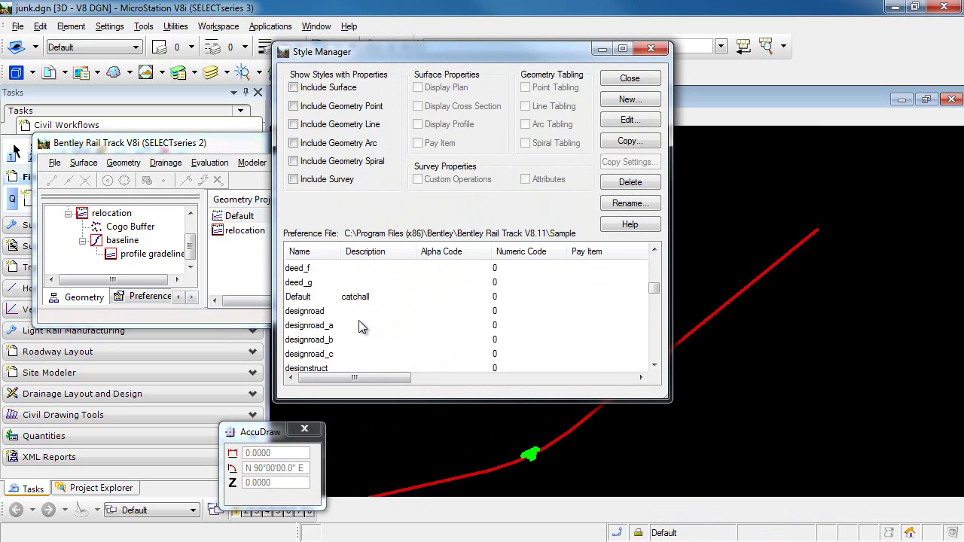
click(308, 311)
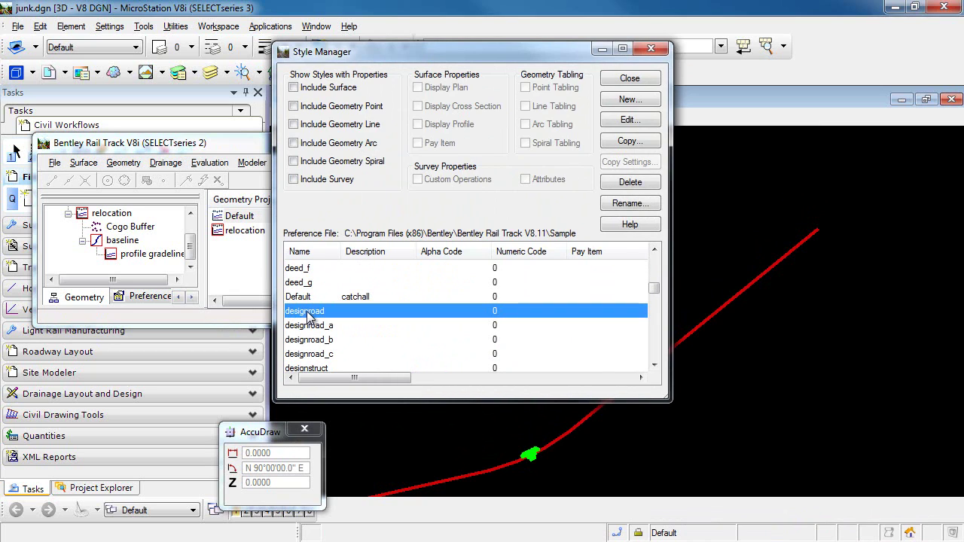
click(632, 121)
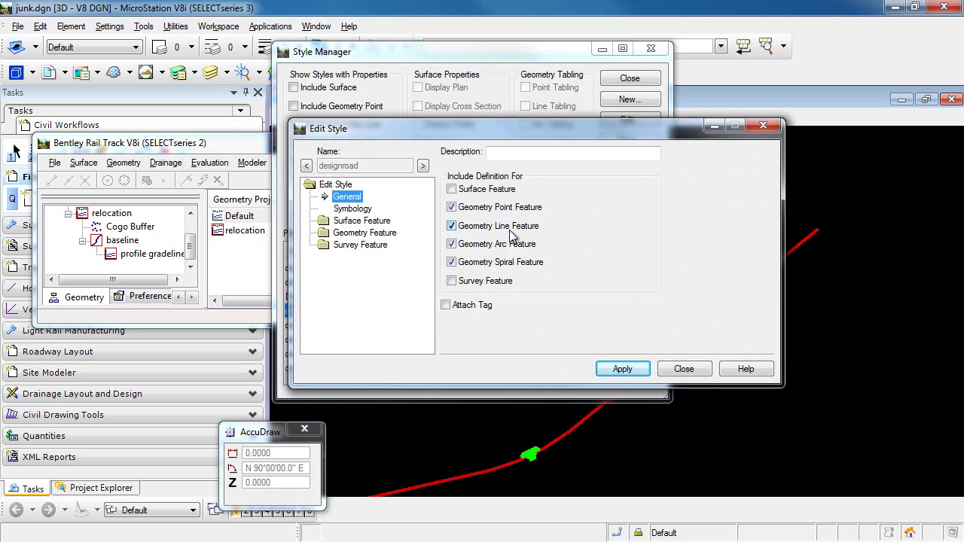
Step: Under Geometry Feature > Lines, enable both Direction and Distance labels for designroad
double_click(364, 235)
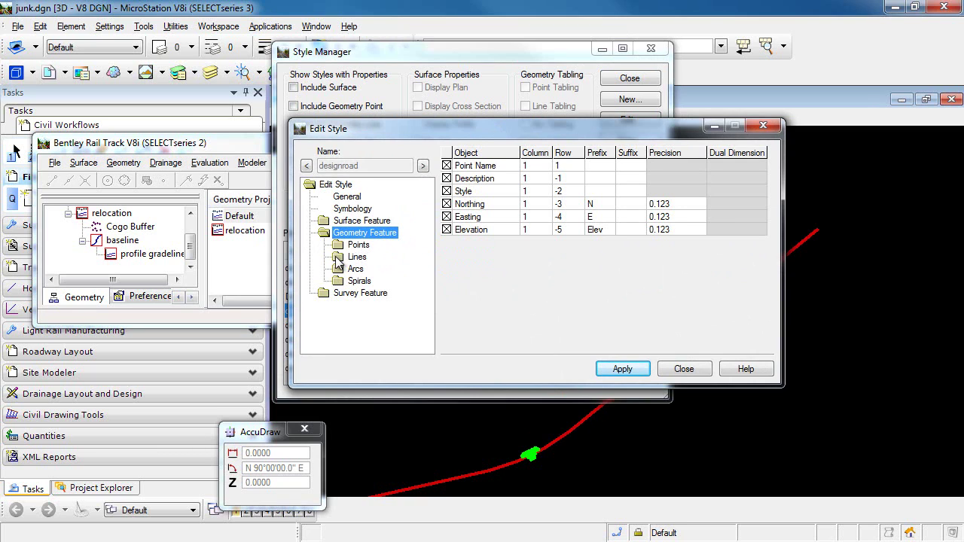
double_click(337, 259)
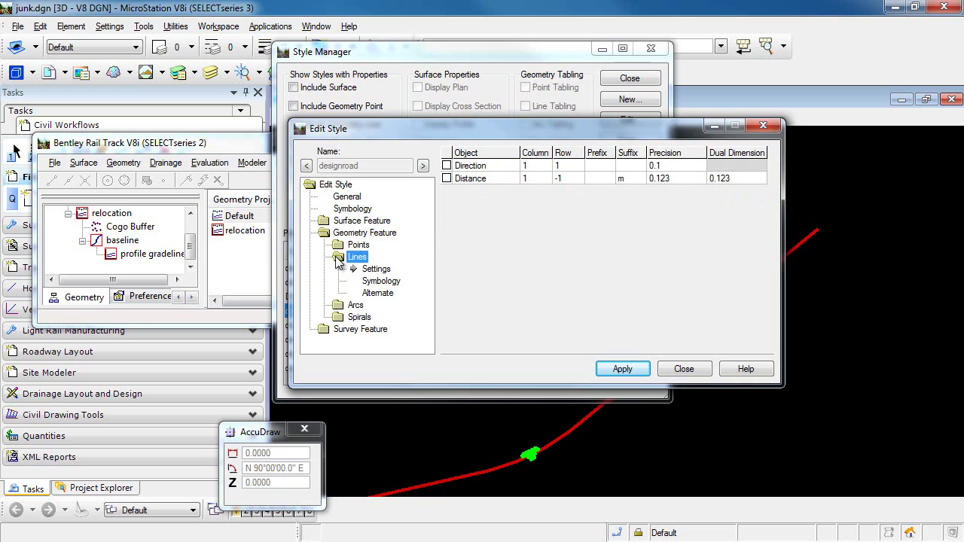
click(447, 166)
click(446, 178)
Step: In the designroad_1 line symbology, set Plan Line colour to 6 (orange)
click(383, 282)
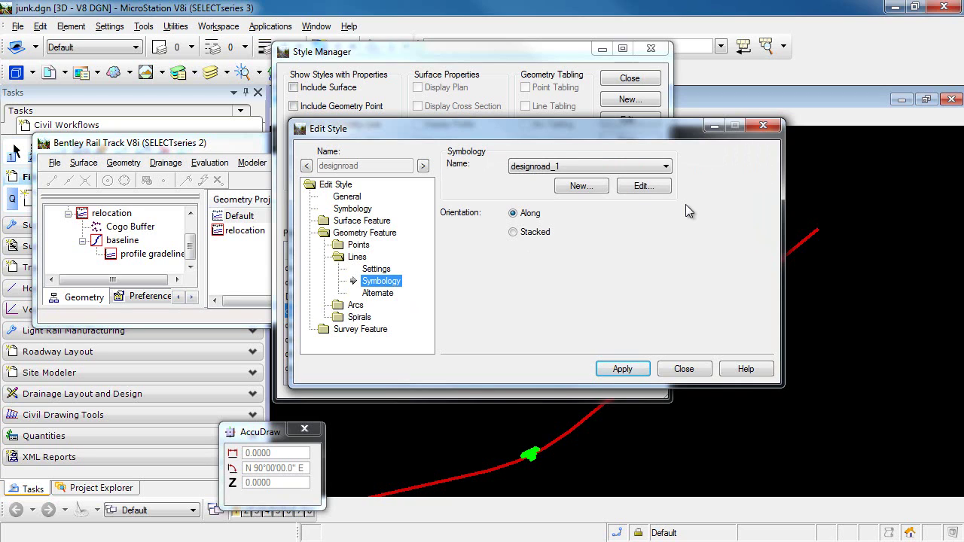
click(640, 186)
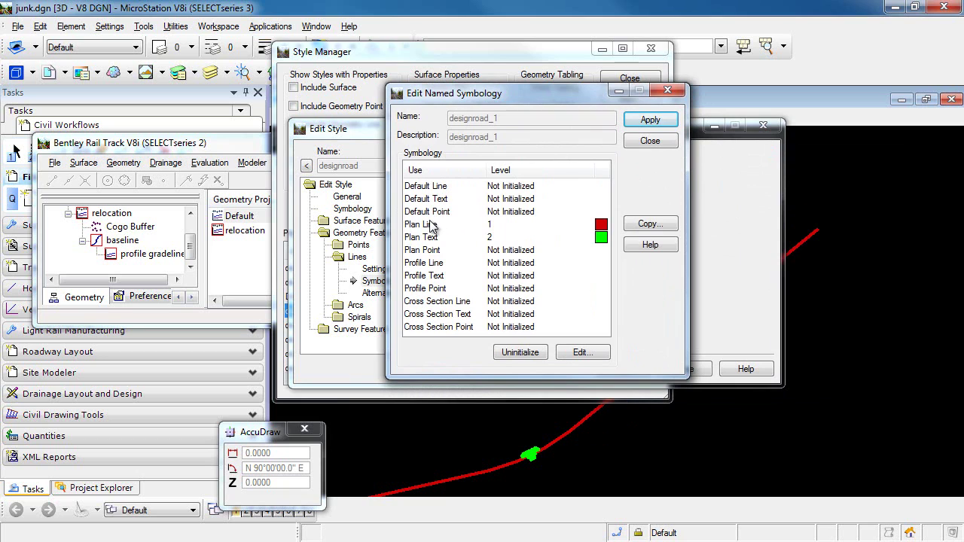
double_click(430, 226)
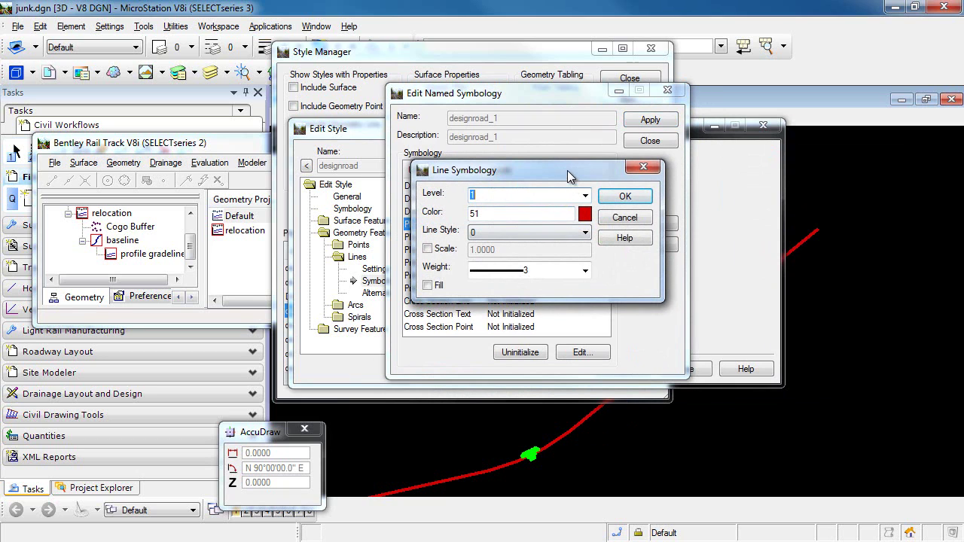
drag(570, 176, 556, 198)
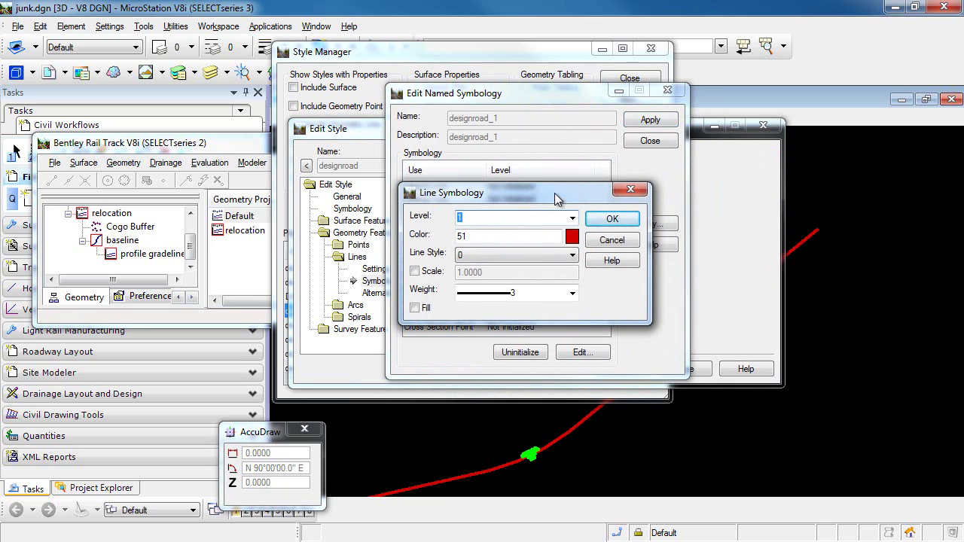
click(573, 238)
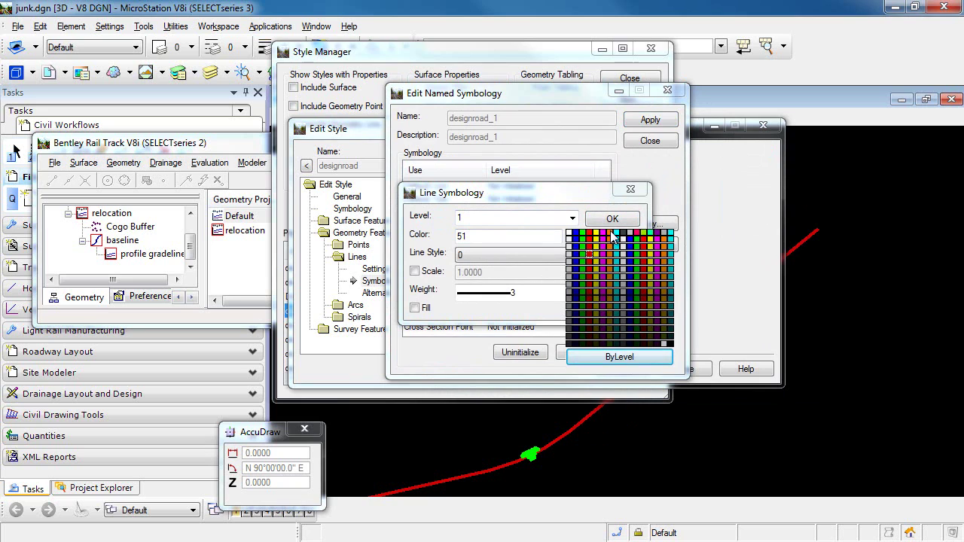
click(611, 235)
click(613, 219)
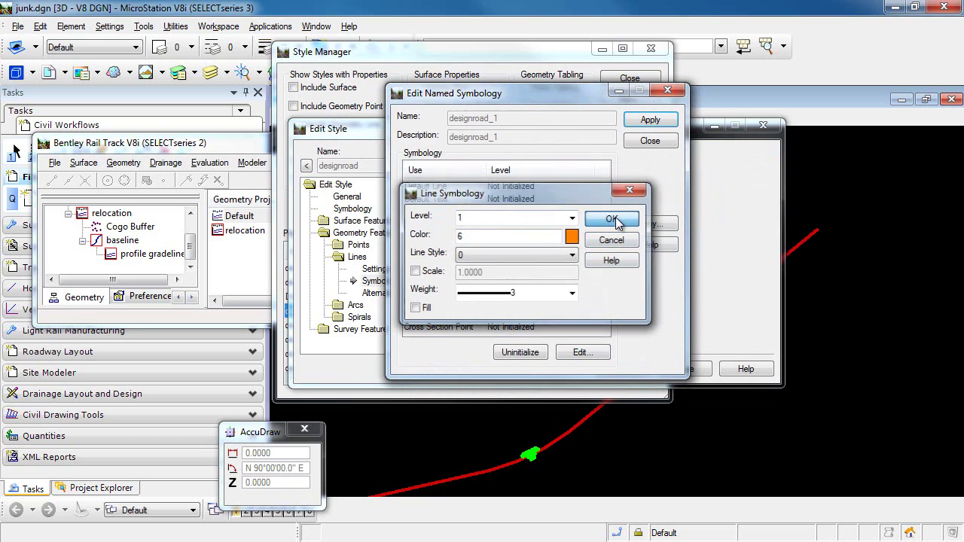
Step: Set Plan Text colour to 4 (yellow), close the symbology editor, and apply the style changes
click(421, 239)
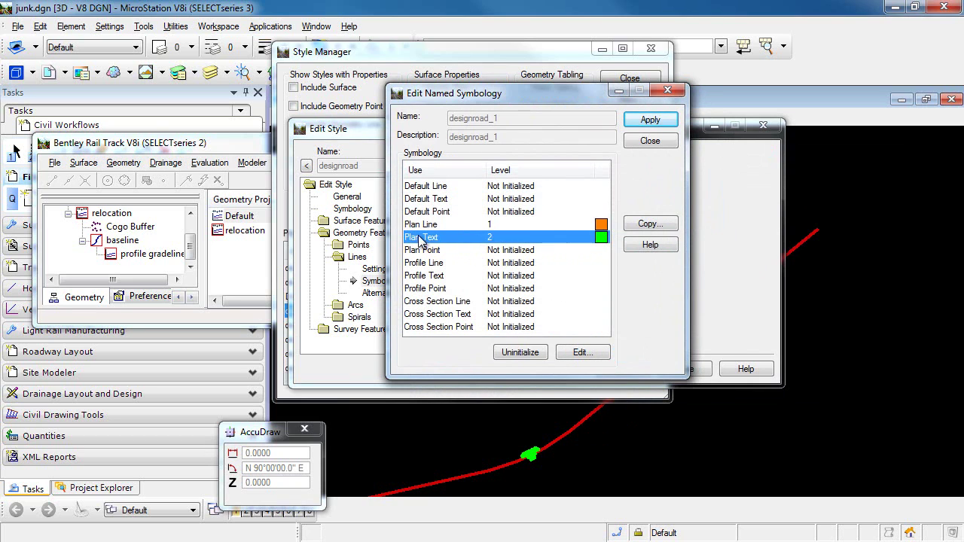
double_click(579, 239)
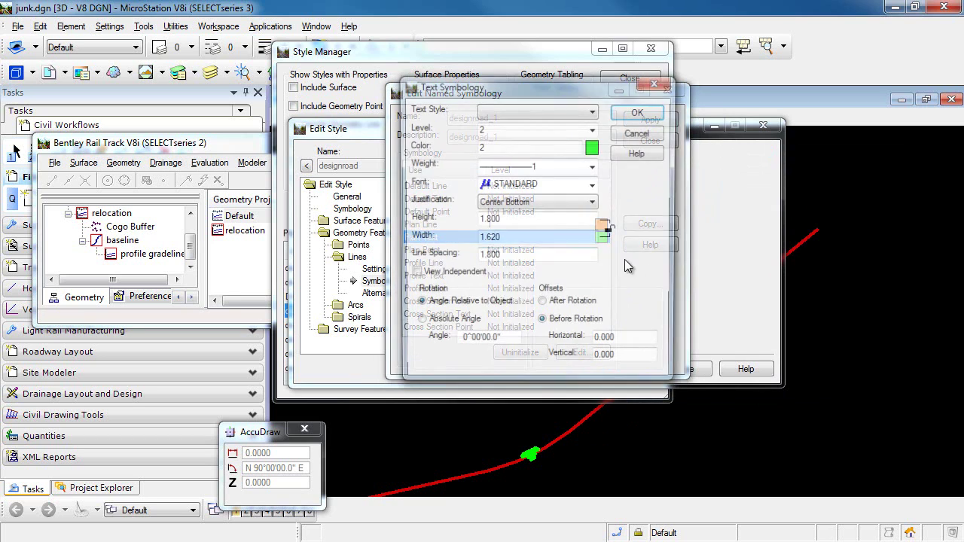
click(594, 148)
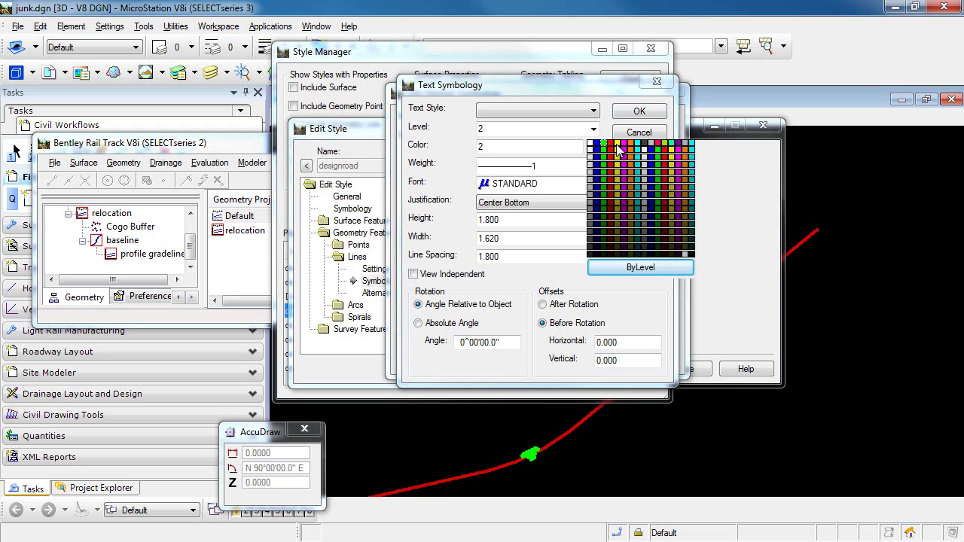
click(617, 146)
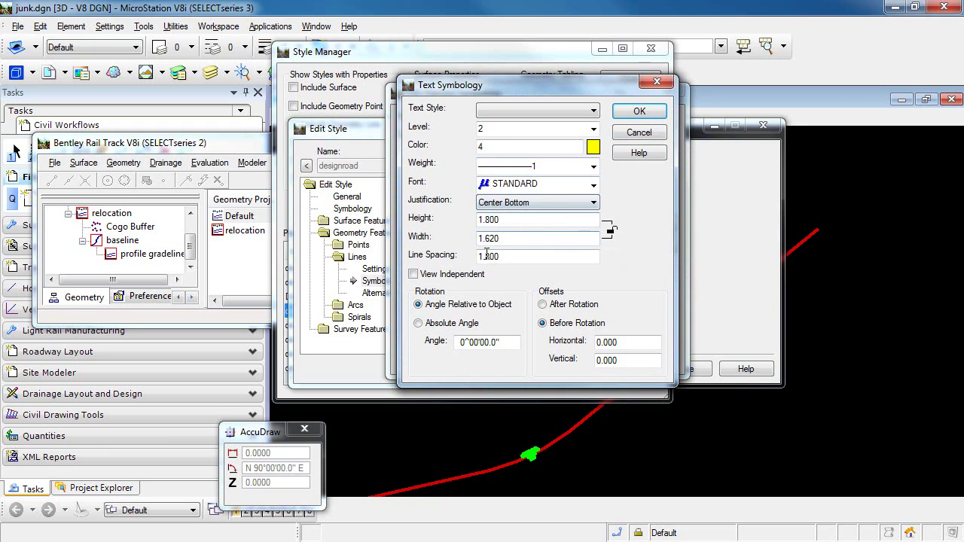
click(640, 113)
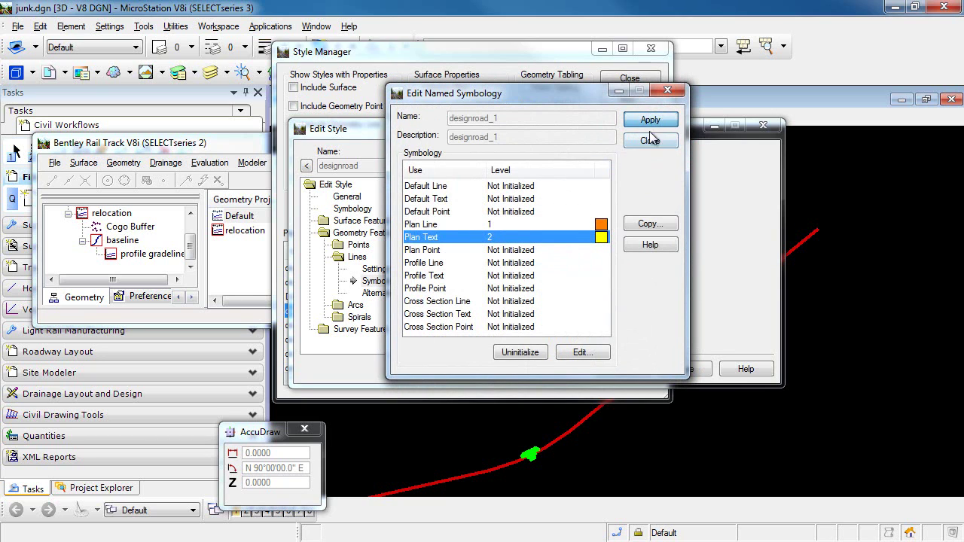
click(649, 141)
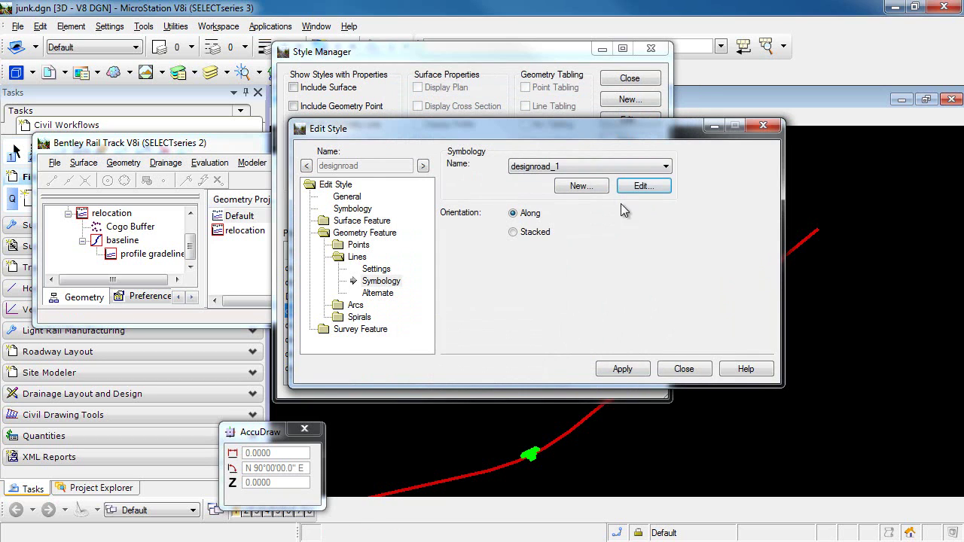
click(623, 369)
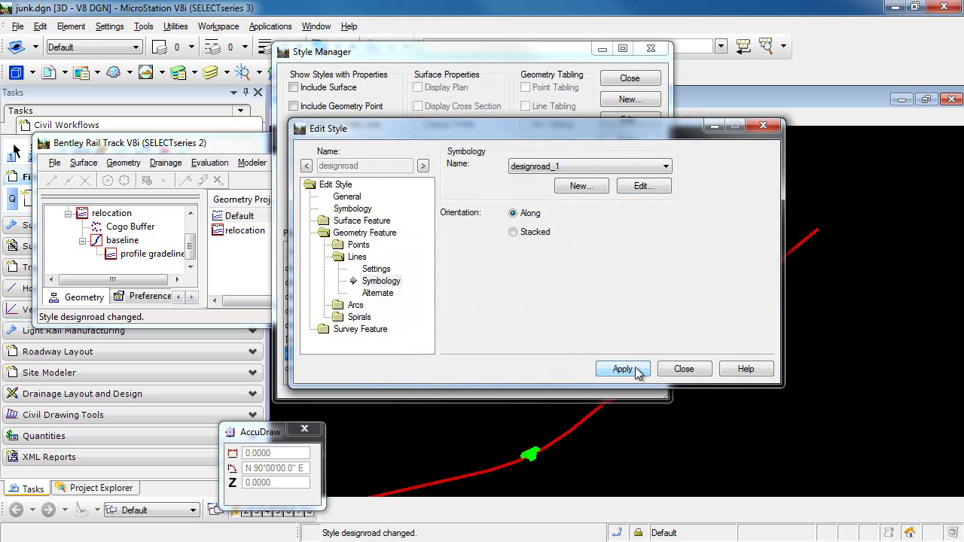
Step: Close the style dialogs and reapply Horizontal Annotation to redraw baseline with orange lines and yellow labels
click(683, 369)
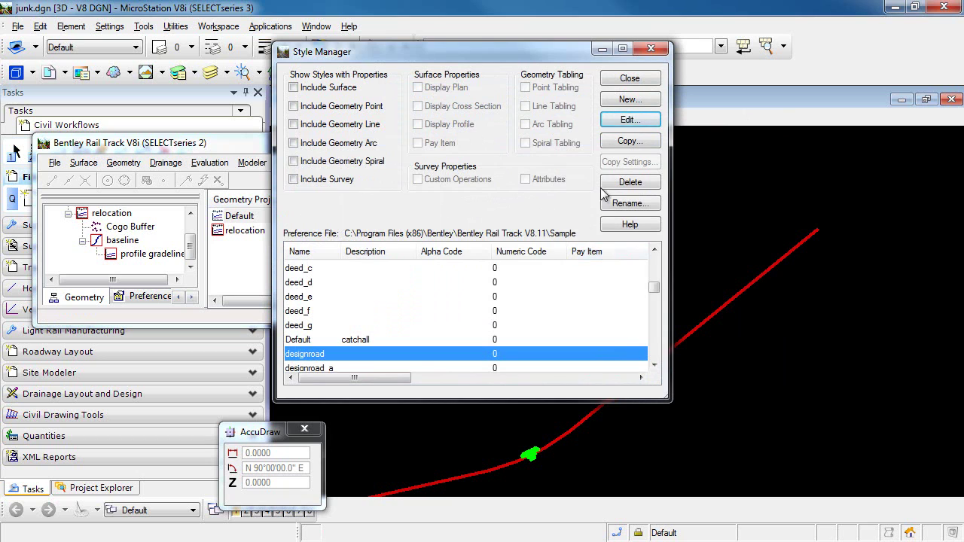
click(631, 79)
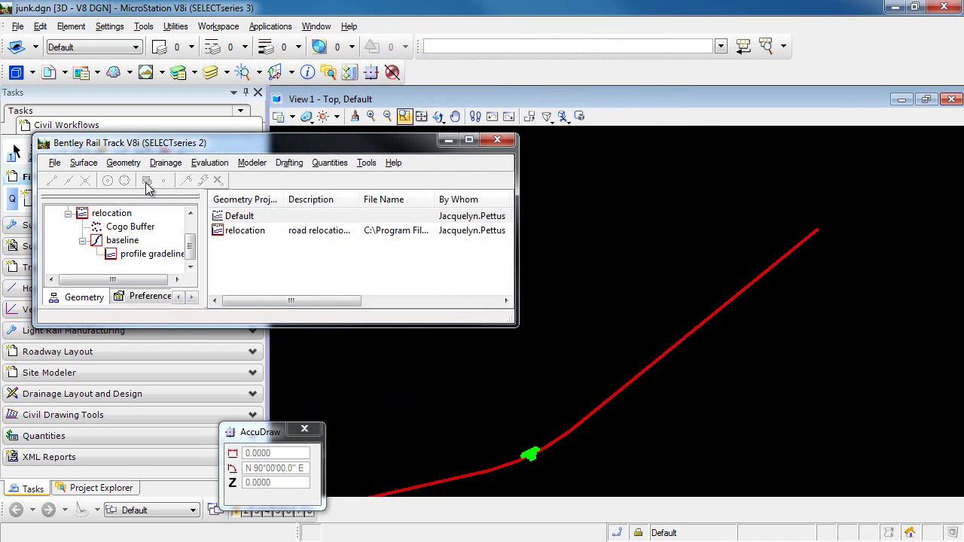
click(123, 163)
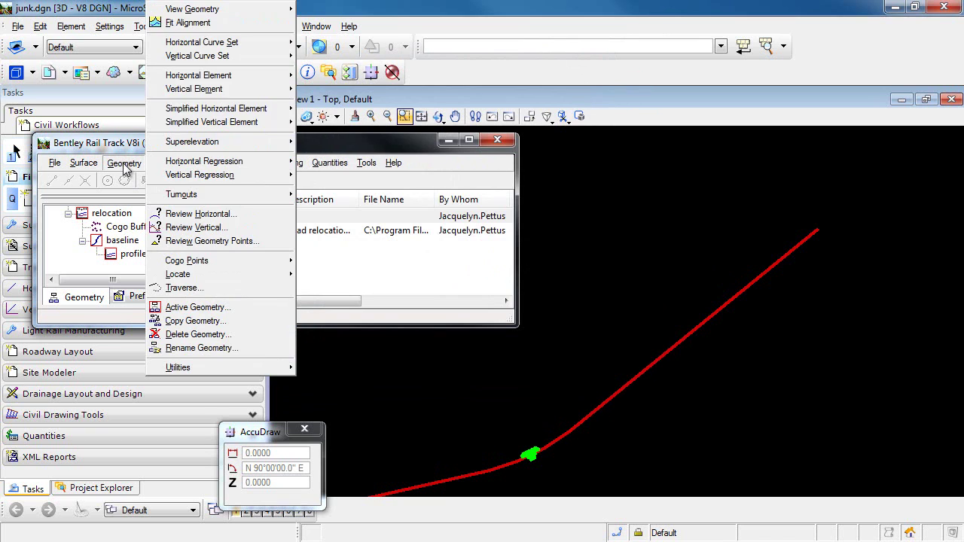
mouse_move(217, 10)
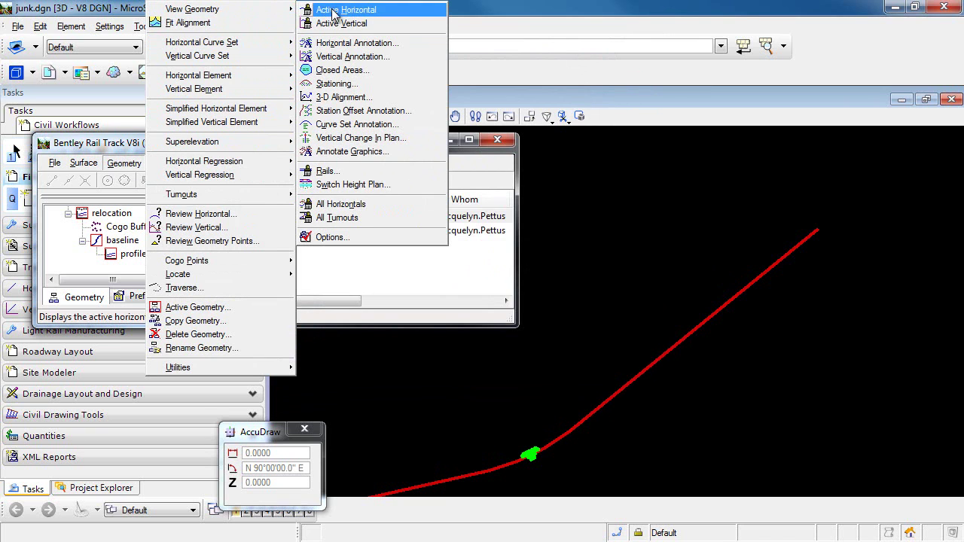
click(349, 45)
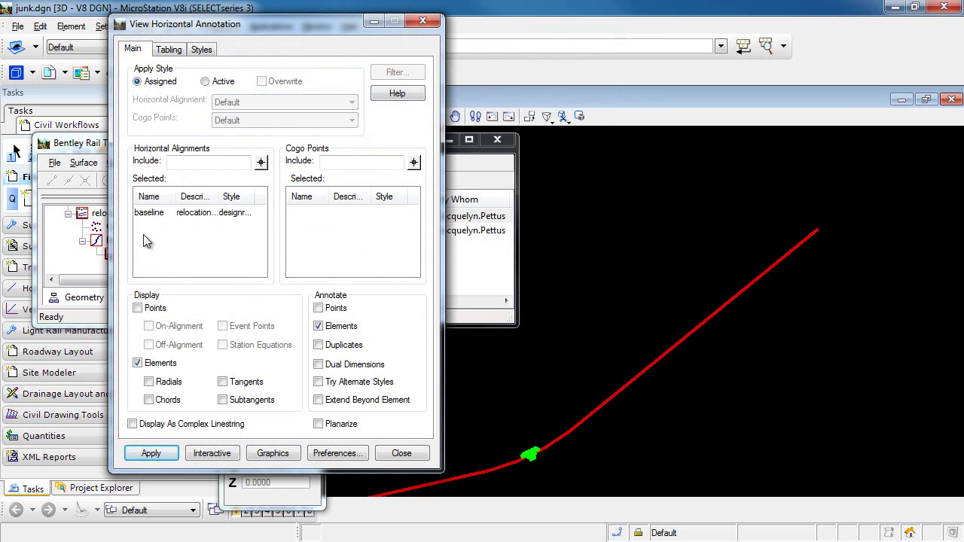
click(155, 455)
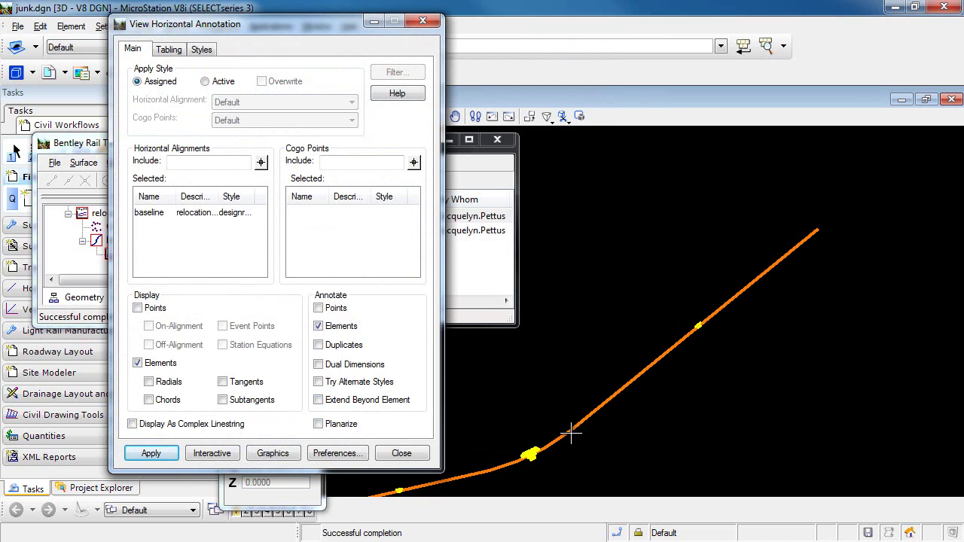
scroll(700, 328, up, 3)
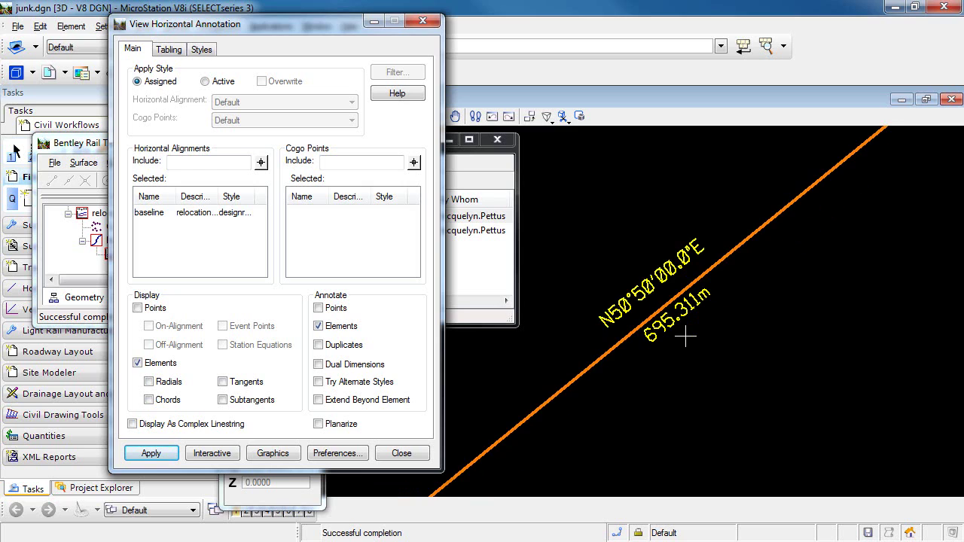